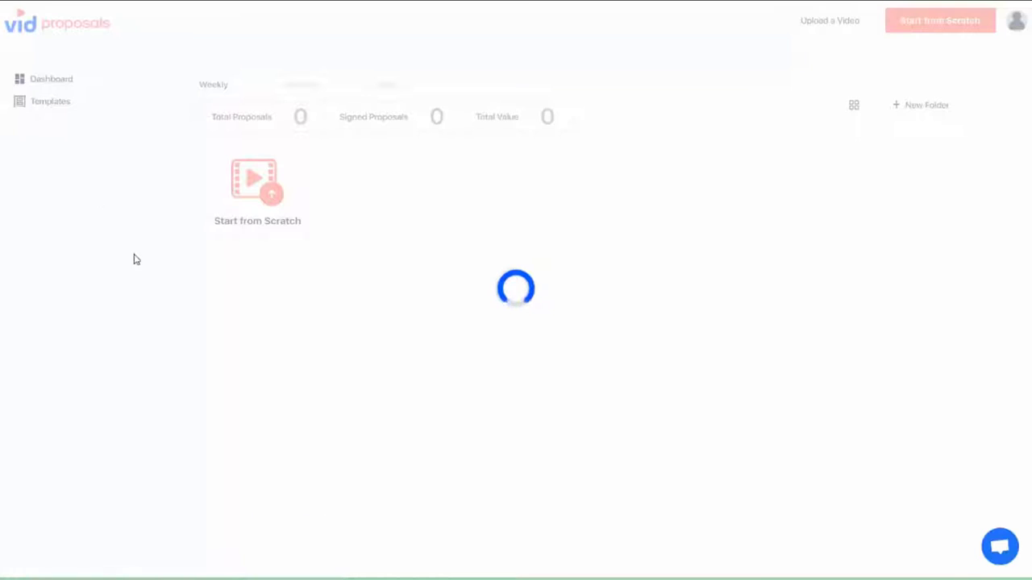
- Start a new blank proposal from scratch
{"action": "left_click", "coordinate": [918, 25]}
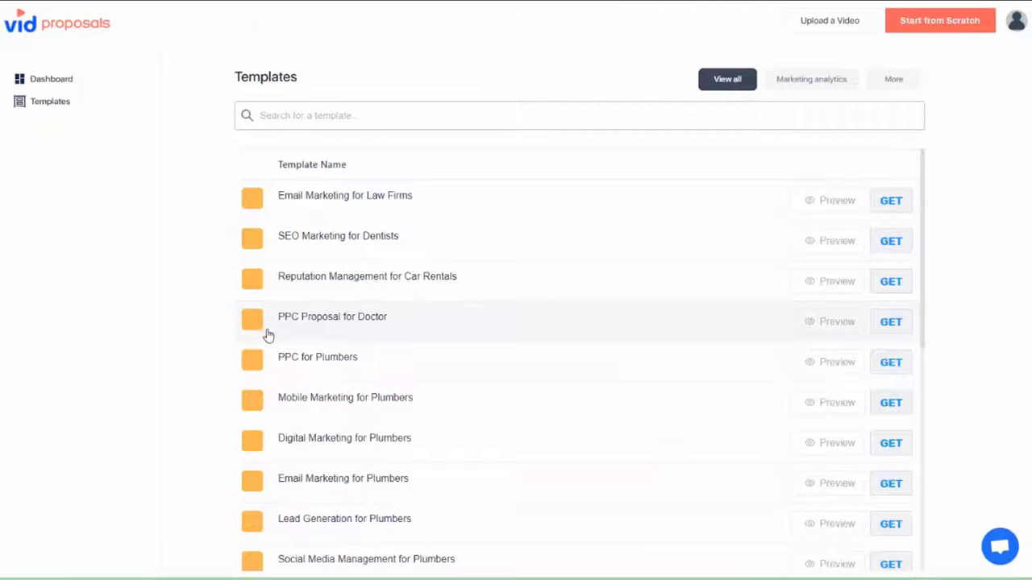
- Search the templates for 'seo', then clear the search to list all templates again
{"action": "left_click", "coordinate": [345, 115]}
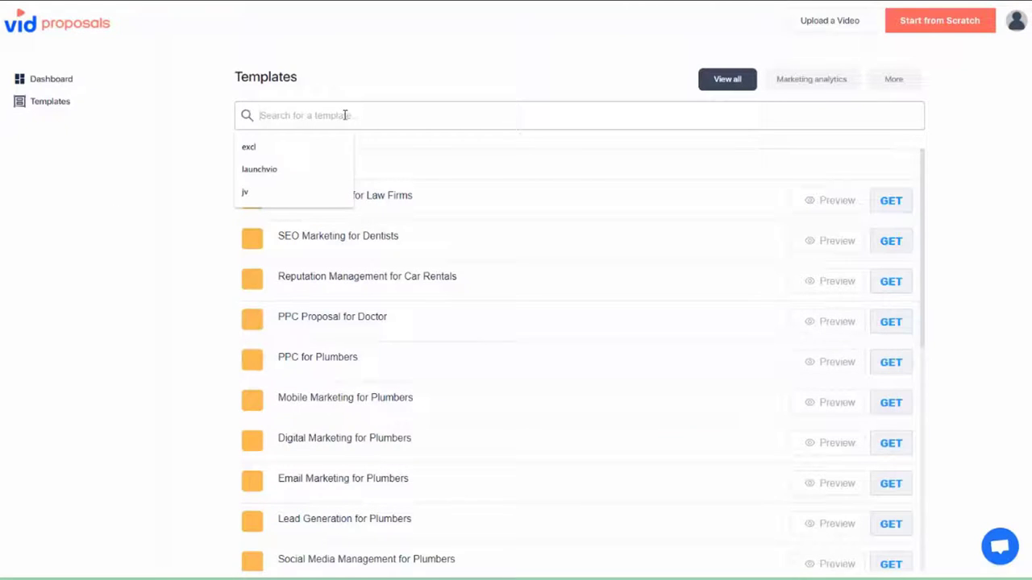
{"action": "type", "text": "seo"}
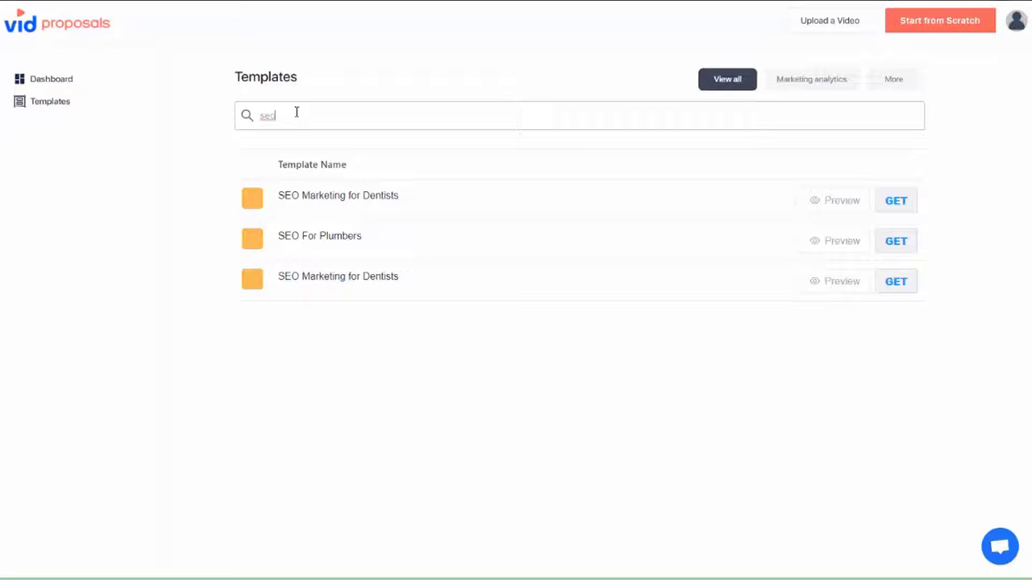
{"action": "left_click_drag", "start_coordinate": [295, 113], "coordinate": [251, 118]}
{"action": "key", "text": "BackSpace"}
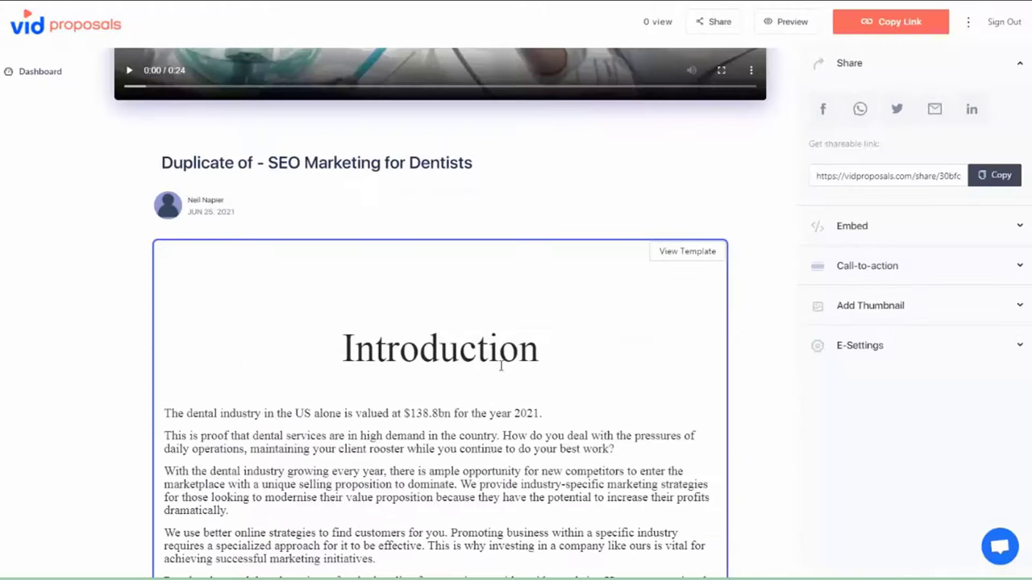
- Enter time frames 2000 for Competitors Analysis and 1000 for Indexing
{"action": "scroll", "coordinate": [513, 379], "scroll_direction": "down", "scroll_amount": 4}
{"action": "scroll", "coordinate": [516, 404], "scroll_direction": "down", "scroll_amount": 20}
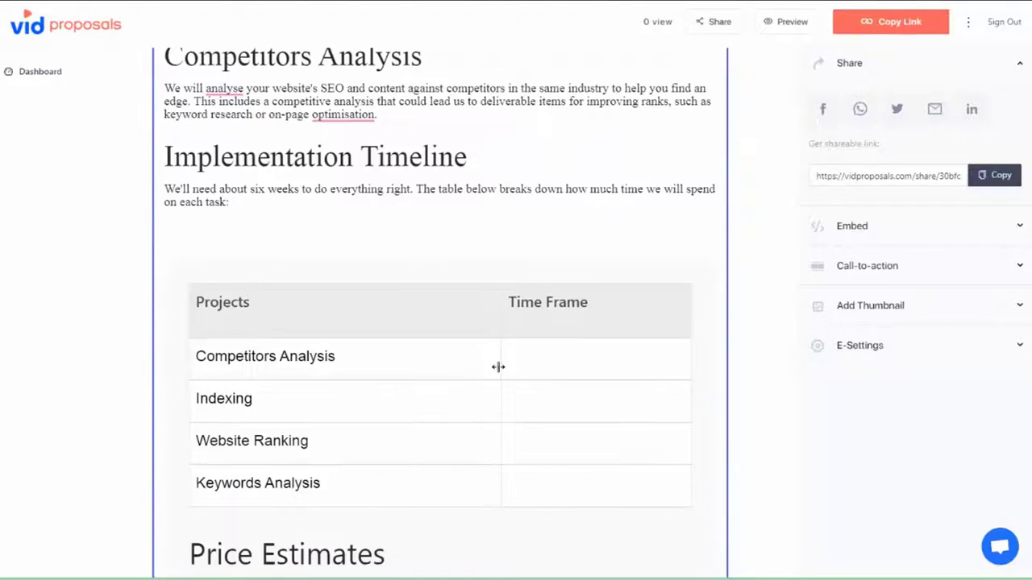
{"action": "left_click", "coordinate": [507, 362]}
{"action": "type", "text": "20000"}
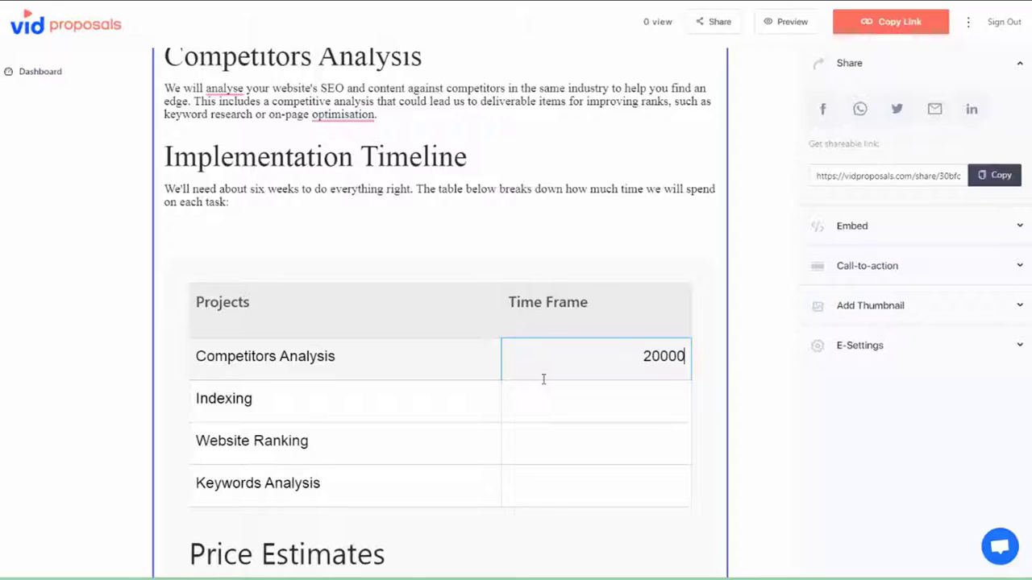
{"action": "key", "text": "Tab"}
{"action": "key", "text": "Tab"}
{"action": "type", "text": "1-000"}
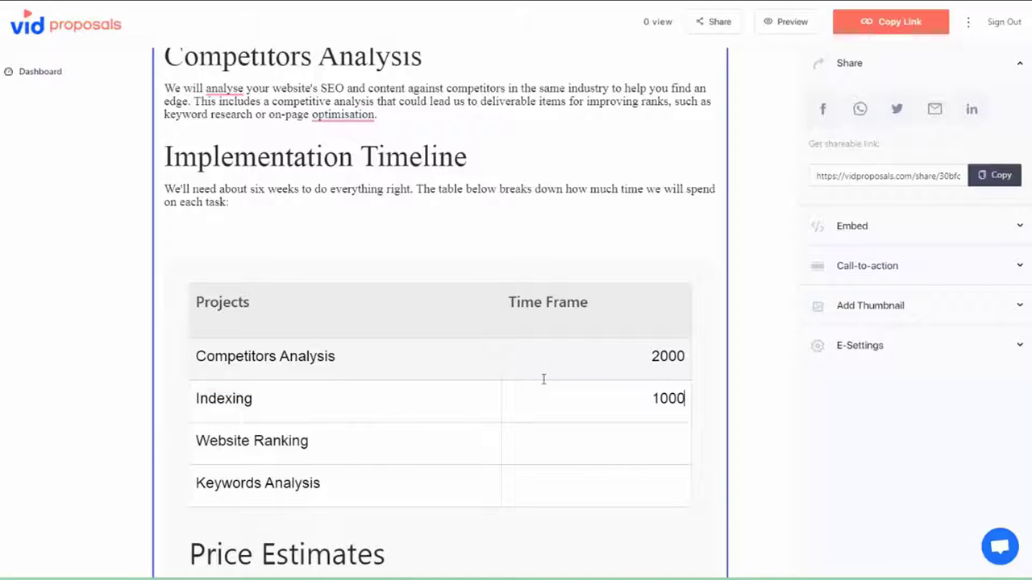
{"action": "key", "text": "Tab"}
- Change the price estimates to $400 for Competitors Analysis, $900 subtotal and $950 total
{"action": "scroll", "coordinate": [556, 373], "scroll_direction": "down", "scroll_amount": 4}
{"action": "scroll", "coordinate": [559, 371], "scroll_direction": "down", "scroll_amount": 4}
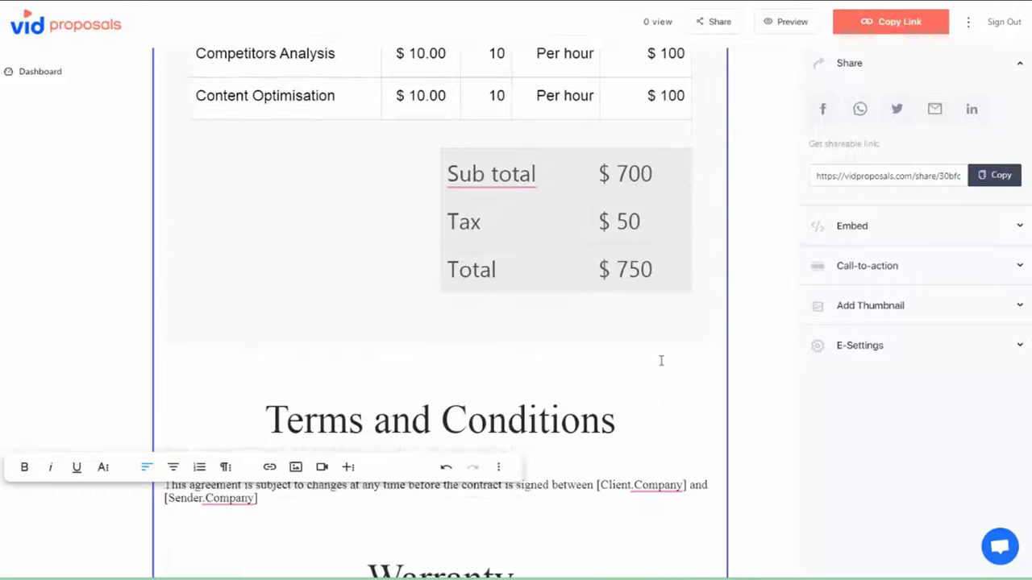
{"action": "scroll", "coordinate": [640, 269], "scroll_direction": "up", "scroll_amount": 4}
{"action": "left_click_drag", "start_coordinate": [662, 403], "coordinate": [660, 408]}
{"action": "type", "text": "4"}
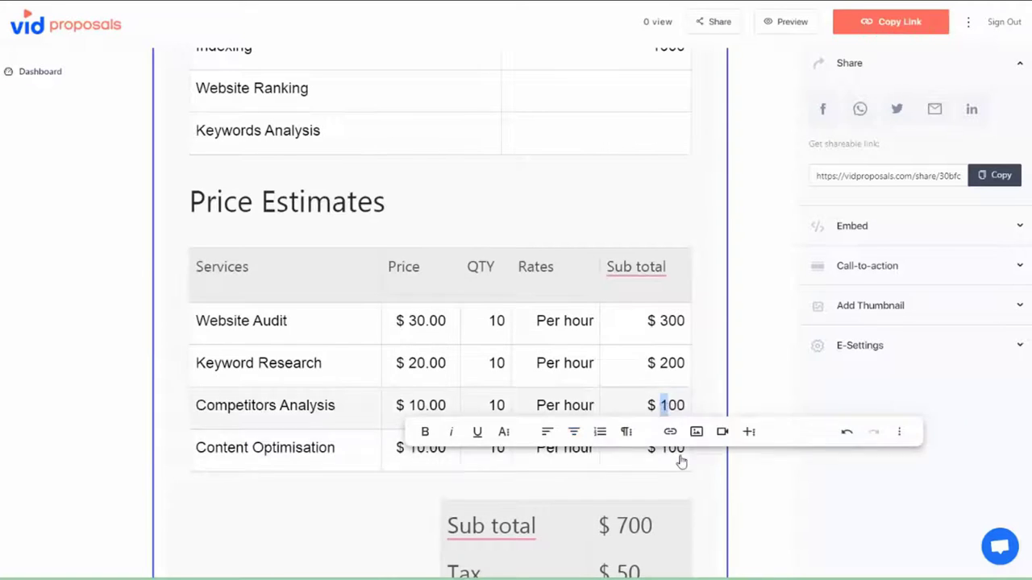
{"action": "left_click", "coordinate": [644, 534]}
{"action": "scroll", "coordinate": [645, 534], "scroll_direction": "down", "scroll_amount": 4}
{"action": "left_click_drag", "start_coordinate": [618, 173], "coordinate": [628, 175]}
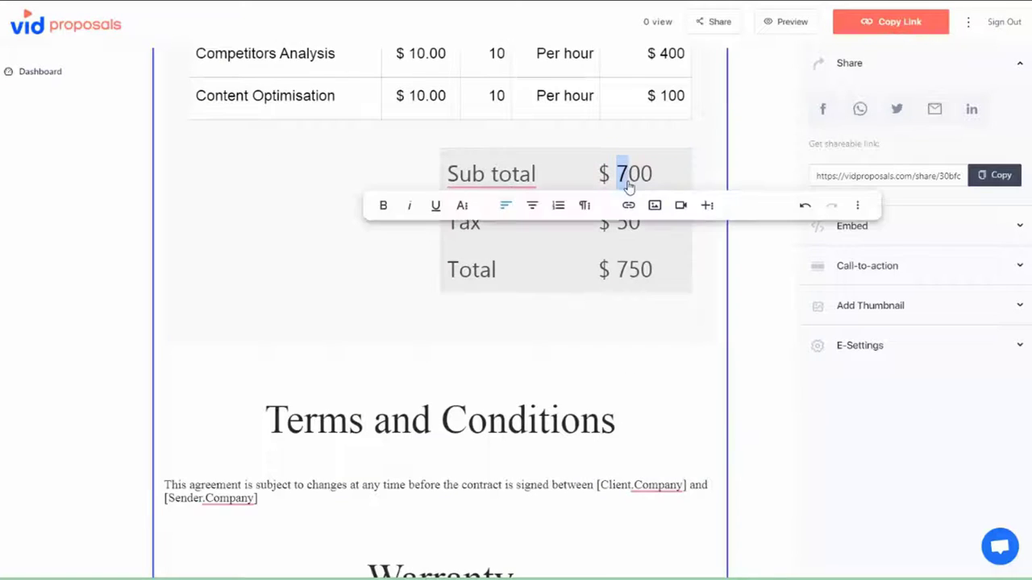
{"action": "type", "text": "9"}
{"action": "left_click_drag", "start_coordinate": [618, 269], "coordinate": [627, 272]}
{"action": "type", "text": "9"}
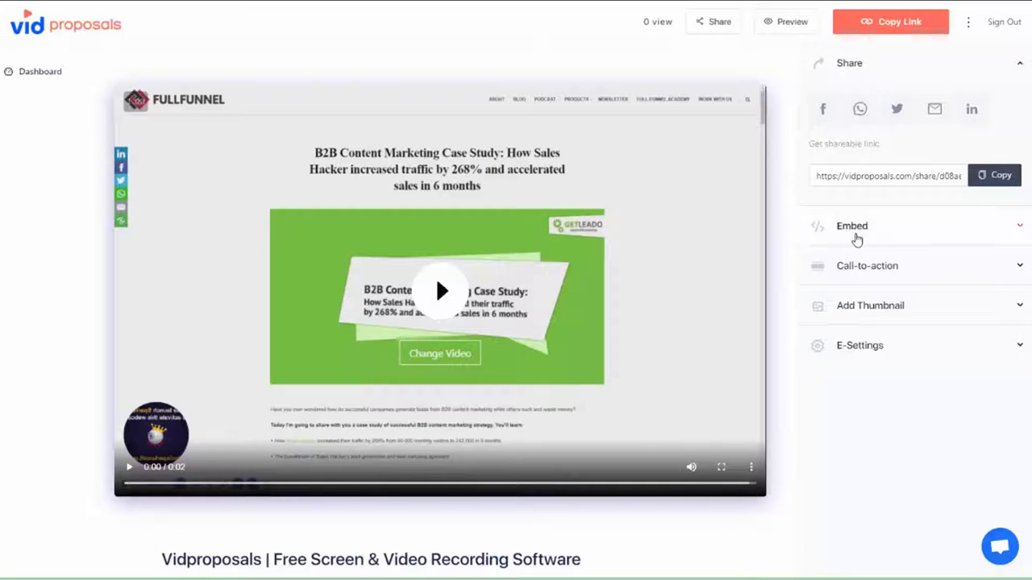
- Expand the Embed, Add Thumbnail, Call-to-action and E-Settings panels
{"action": "left_click", "coordinate": [857, 238]}
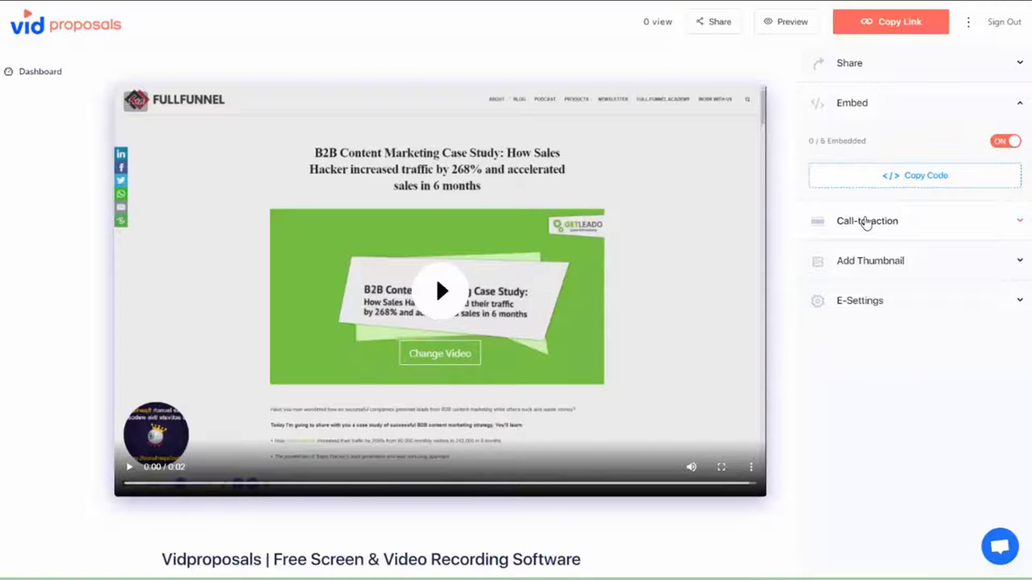
{"action": "left_click", "coordinate": [869, 258]}
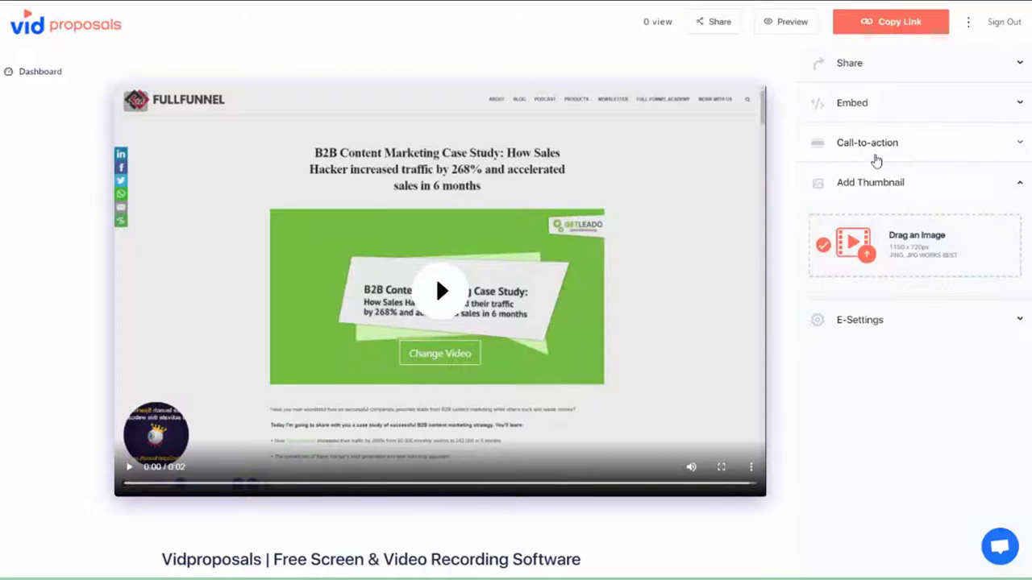
{"action": "left_click", "coordinate": [843, 146]}
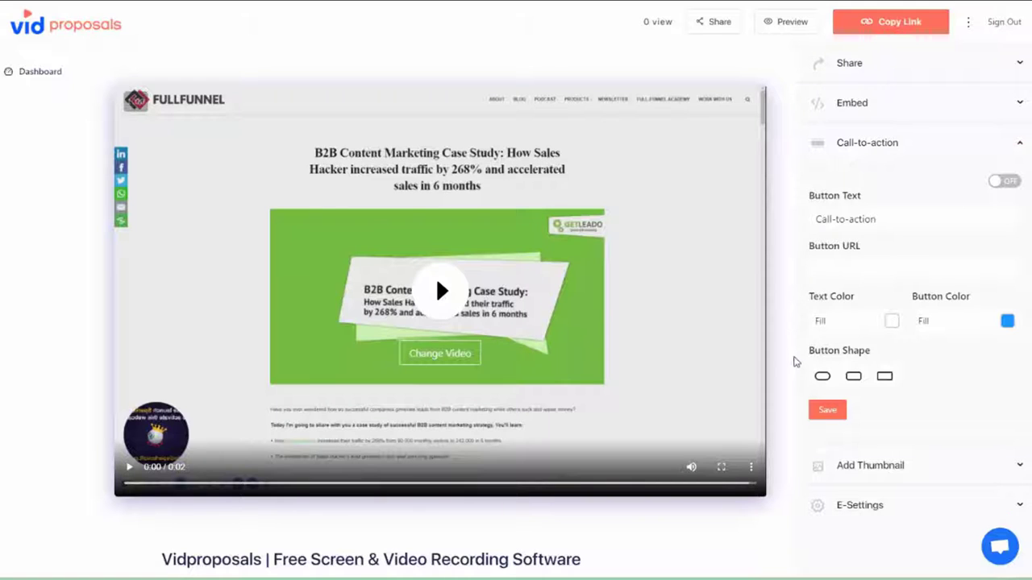
{"action": "left_click", "coordinate": [863, 504]}
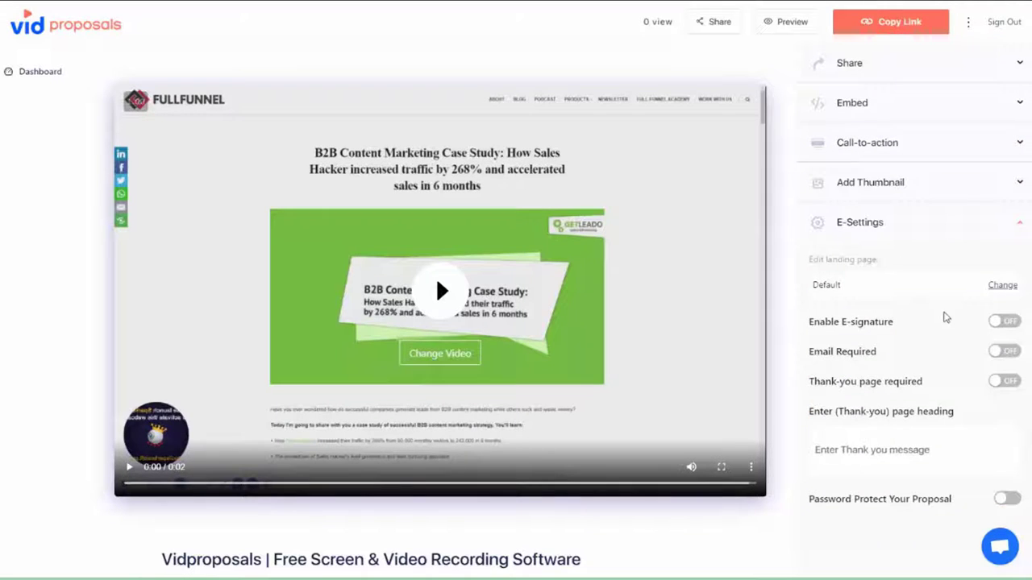
- Toggle e-signature, email requirement and thank-you page on and back off
{"action": "left_click", "coordinate": [1004, 320]}
{"action": "left_click", "coordinate": [1003, 321]}
{"action": "left_click", "coordinate": [1004, 351]}
{"action": "left_click", "coordinate": [1003, 351]}
{"action": "left_click", "coordinate": [1004, 380]}
{"action": "left_click", "coordinate": [1004, 380]}
- Enter the thank-you heading 'Thank you for your business. I will be in touch!'
{"action": "scroll", "coordinate": [904, 424], "scroll_direction": "down", "scroll_amount": 1}
{"action": "left_click", "coordinate": [884, 392]}
{"action": "type", "text": "Thank you for"}
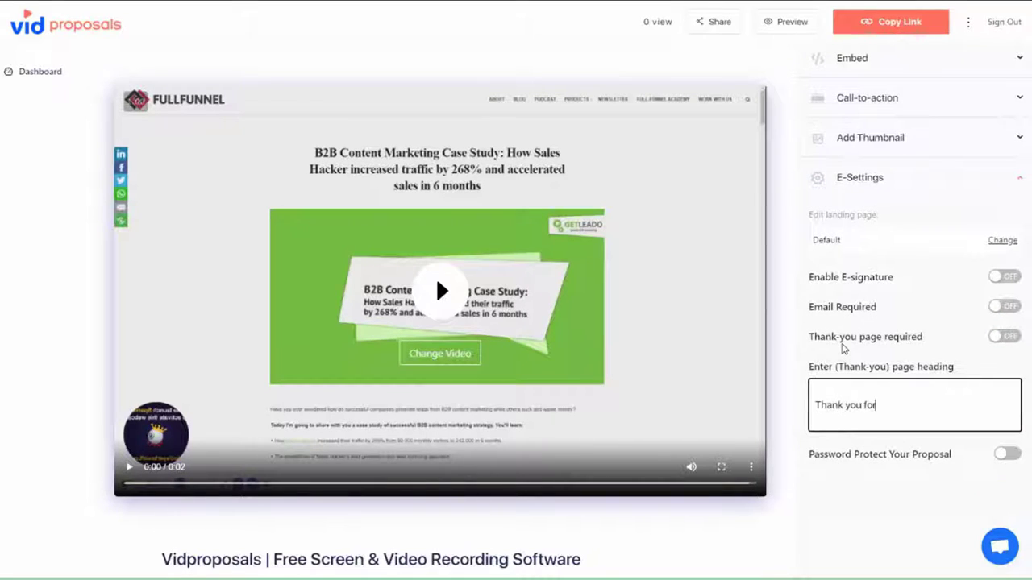
{"action": "type", "text": " your business. "}
{"action": "type", "text": "I will be in touch!"}
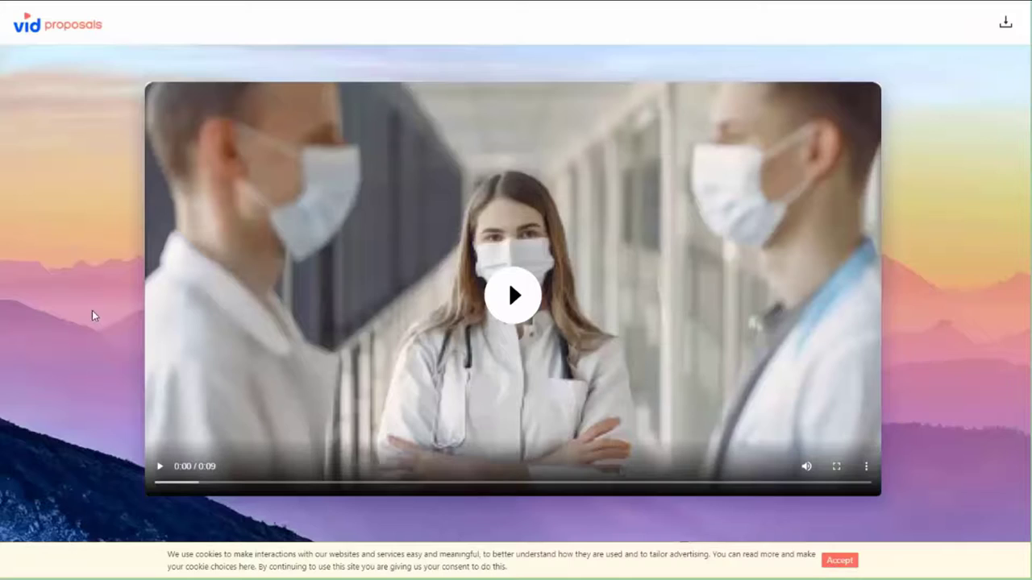
- Sign the PPC Proposal for Doctor with a hand-drawn signature and the signer's typed name
{"action": "scroll", "coordinate": [93, 316], "scroll_direction": "down", "scroll_amount": 20}
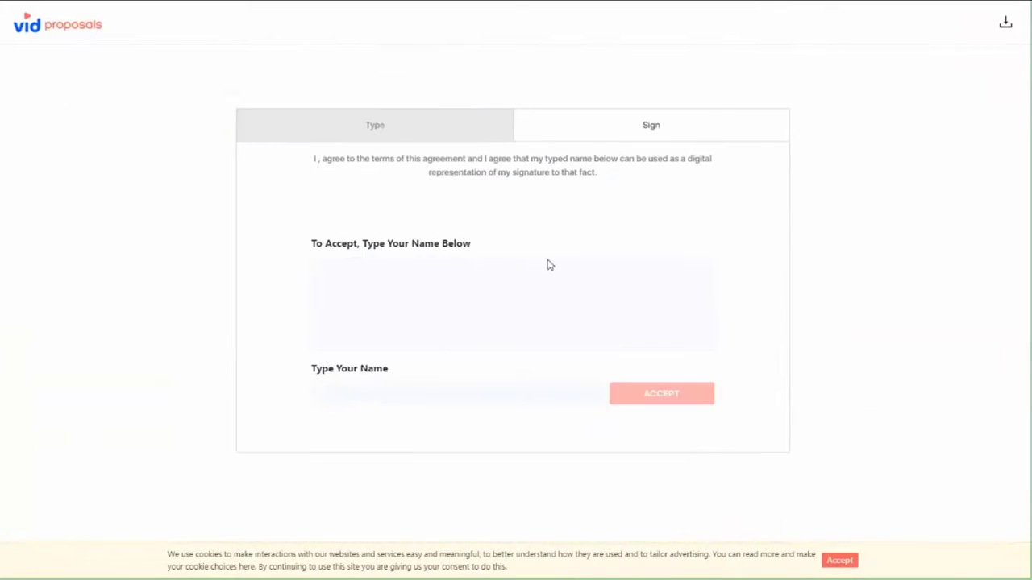
{"action": "left_click", "coordinate": [591, 135]}
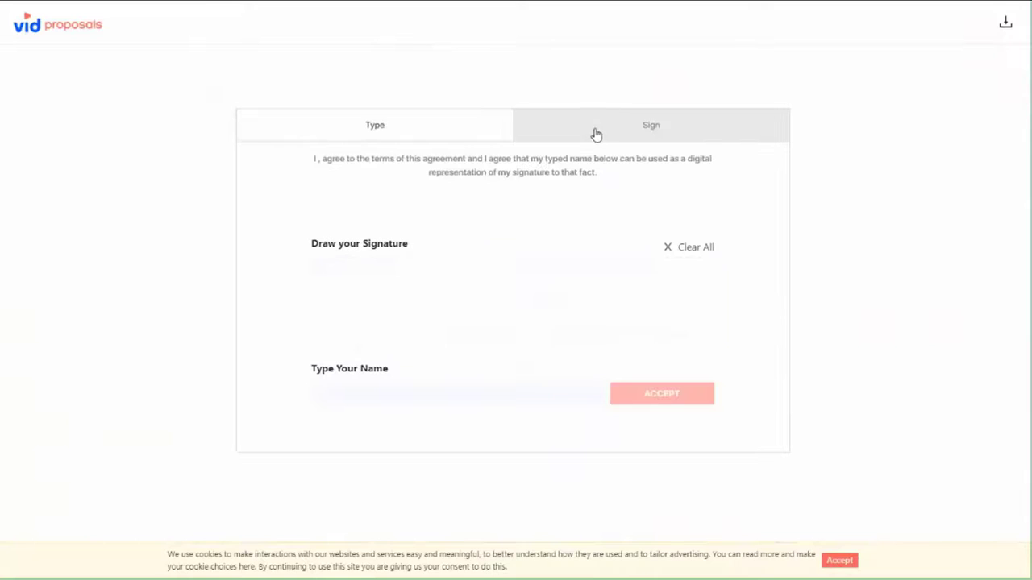
{"action": "mouse_move", "coordinate": [435, 293]}
{"action": "left_mouse_down"}
{"action": "mouse_move", "coordinate": [468, 286]}
{"action": "mouse_move", "coordinate": [487, 318]}
{"action": "mouse_move", "coordinate": [536, 315]}
{"action": "left_mouse_up"}
{"action": "left_click", "coordinate": [359, 401]}
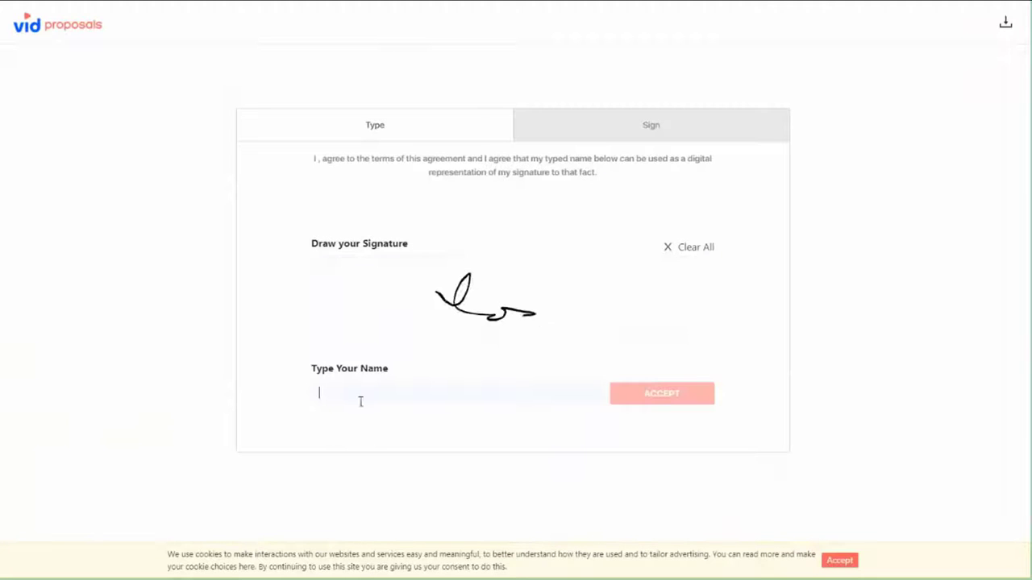
{"action": "type", "text": "Neil Napier"}
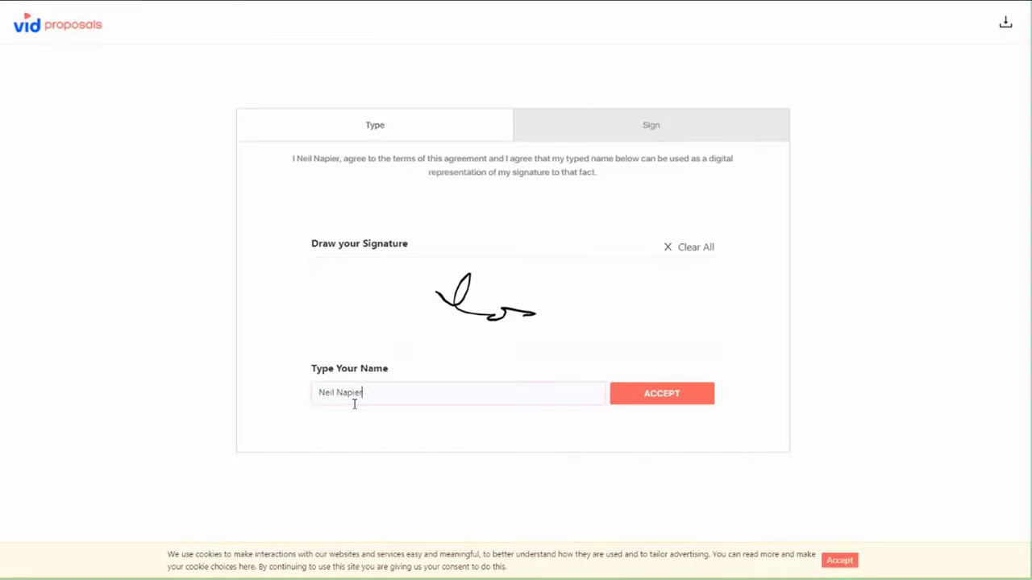
{"action": "key", "text": "Return"}
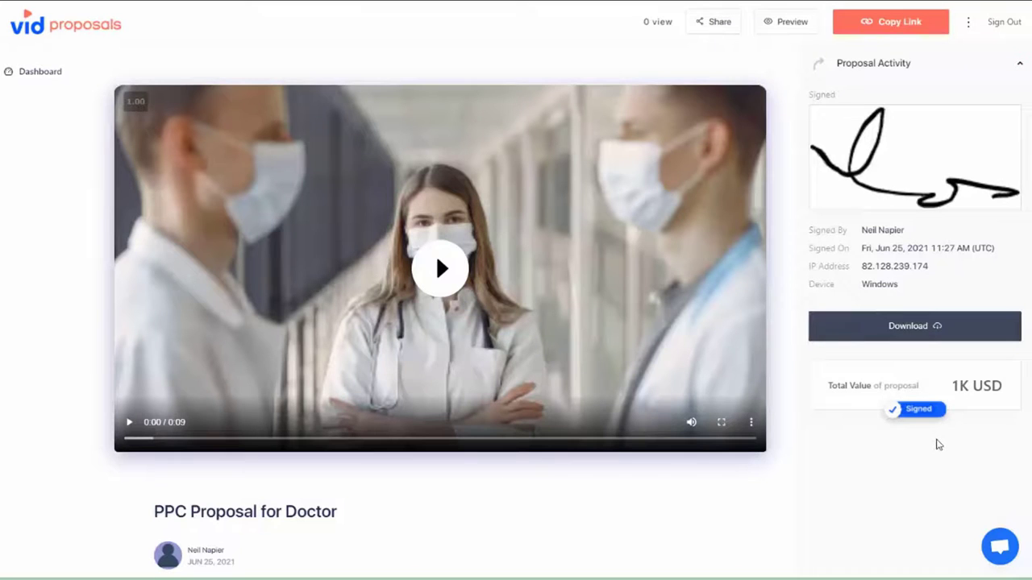
{"action": "scroll", "coordinate": [844, 449], "scroll_direction": "down", "scroll_amount": 1}
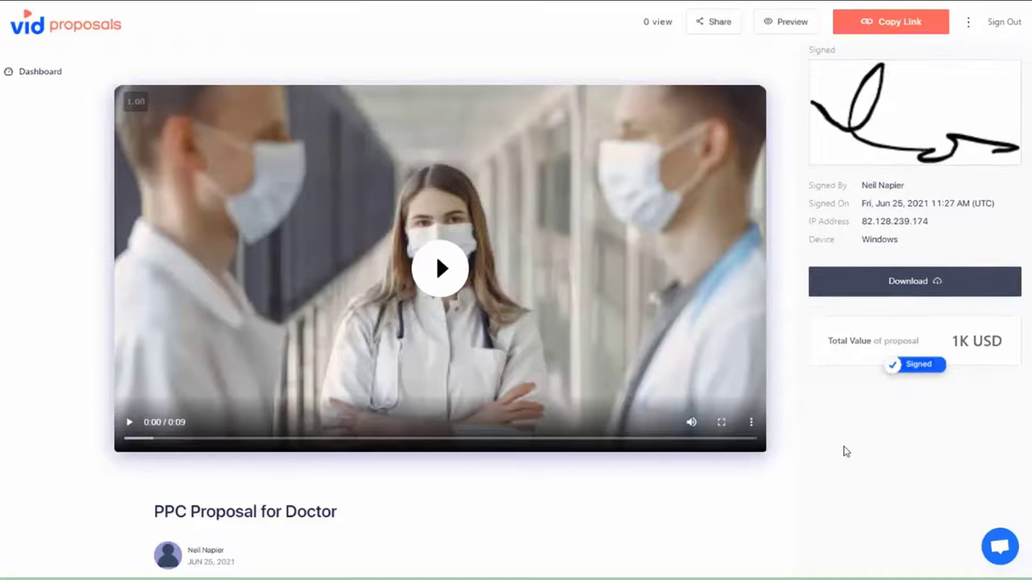
{"action": "scroll", "coordinate": [829, 460], "scroll_direction": "up", "scroll_amount": 1}
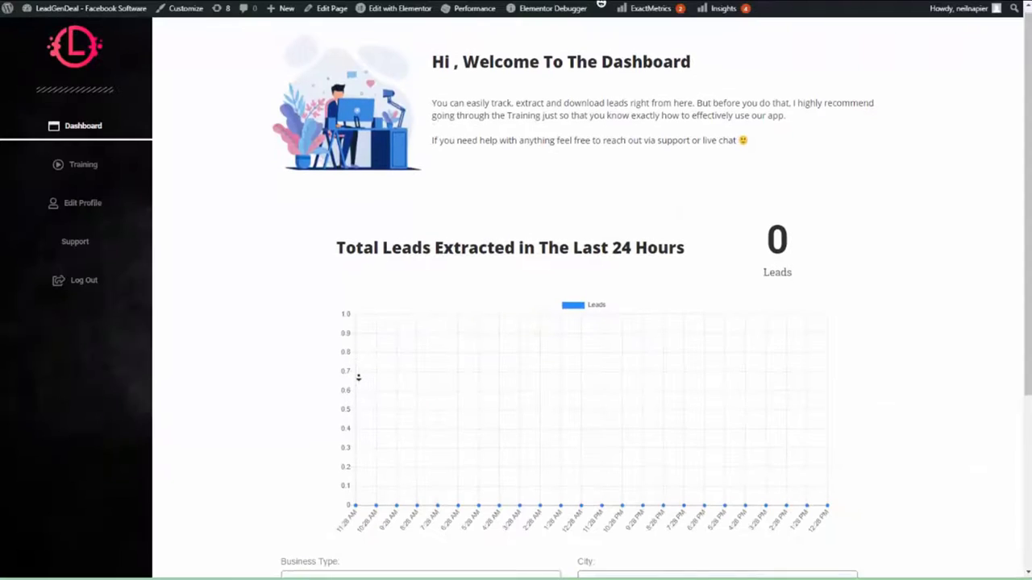
- Extract Restaurant leads for Los Angeles, California and review the resulting 238-lead list
{"action": "scroll", "coordinate": [358, 376], "scroll_direction": "down", "scroll_amount": 1}
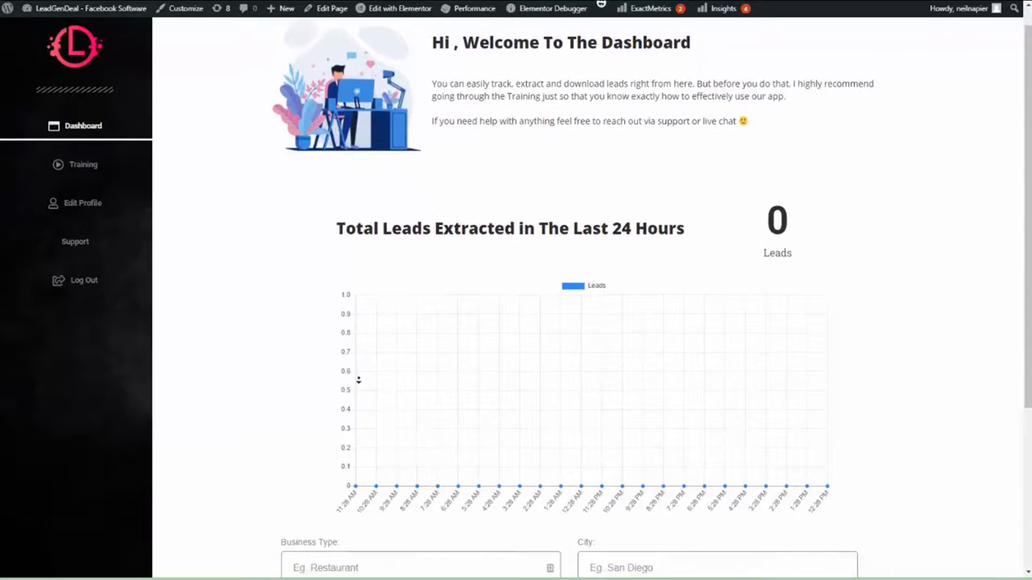
{"action": "scroll", "coordinate": [348, 436], "scroll_direction": "down", "scroll_amount": 3}
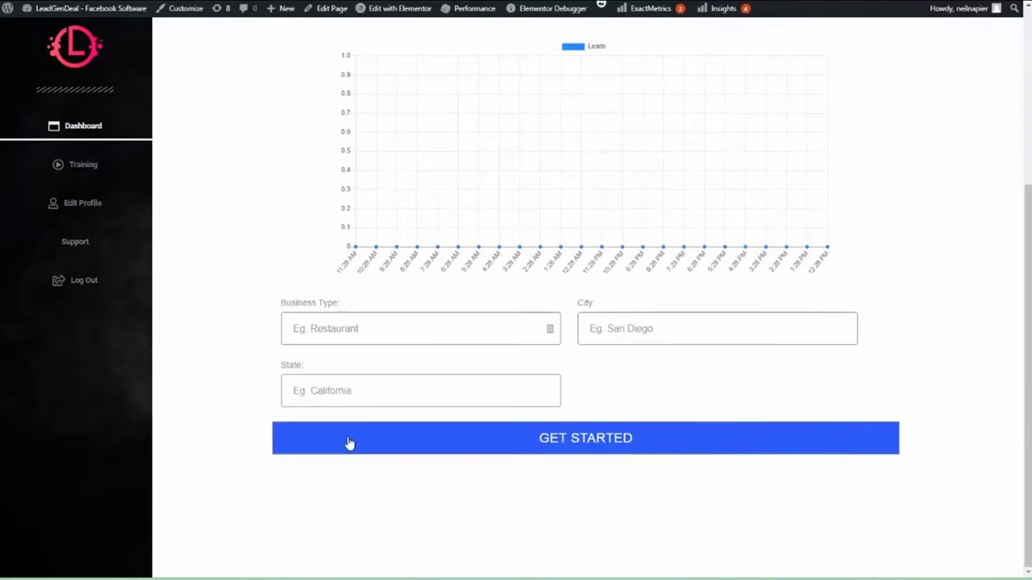
{"action": "left_click", "coordinate": [363, 328]}
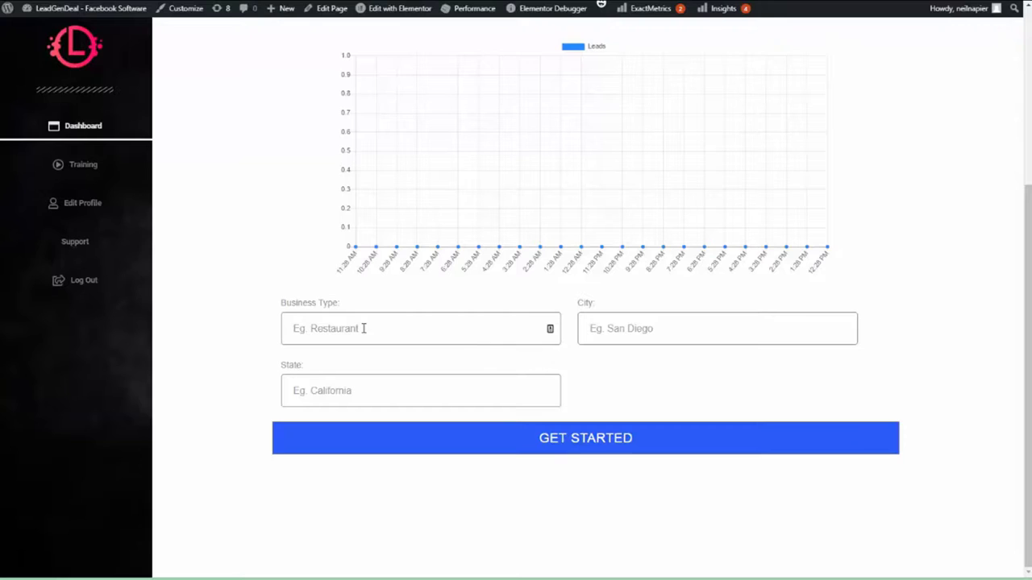
{"action": "type", "text": "Rersta"}
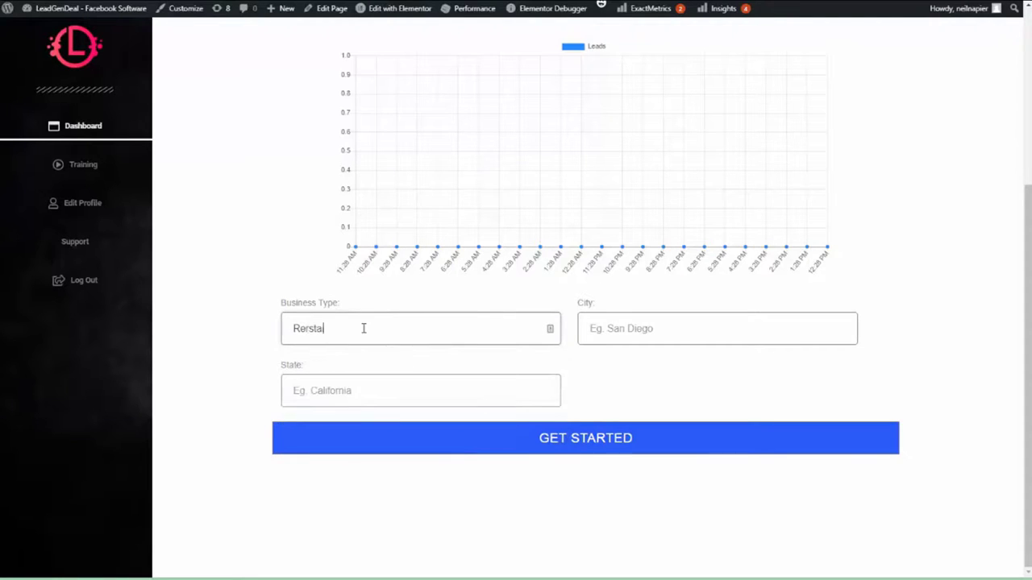
{"action": "key", "text": "ctrl+a"}
{"action": "type", "text": "Re"}
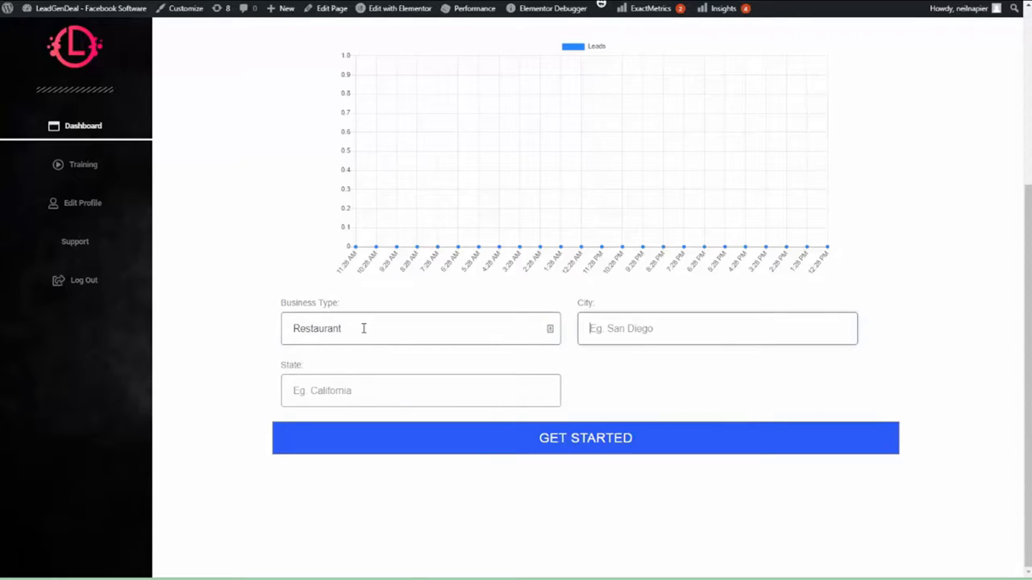
{"action": "type", "text": "Los Ang"}
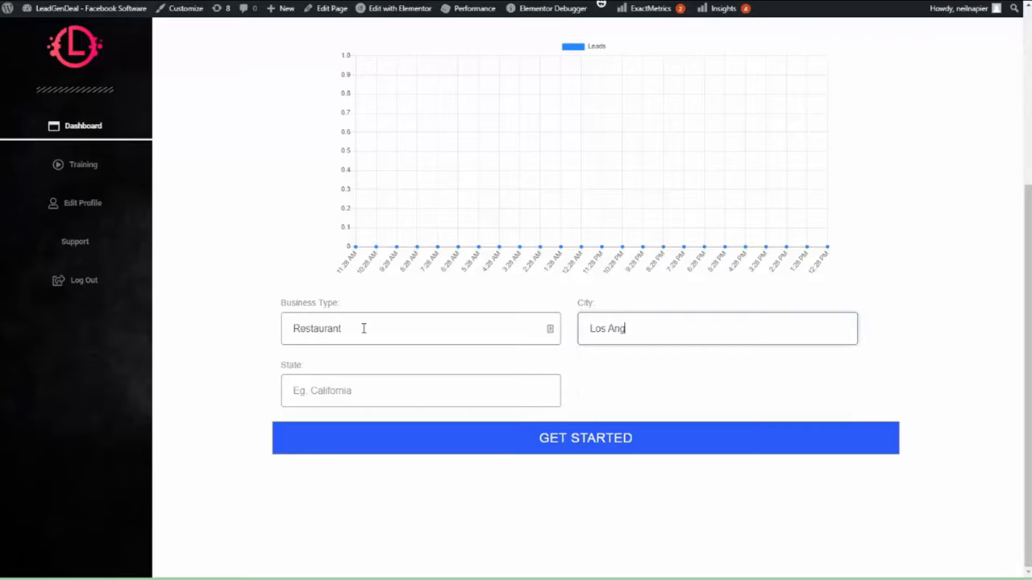
{"action": "type", "text": "Ca"}
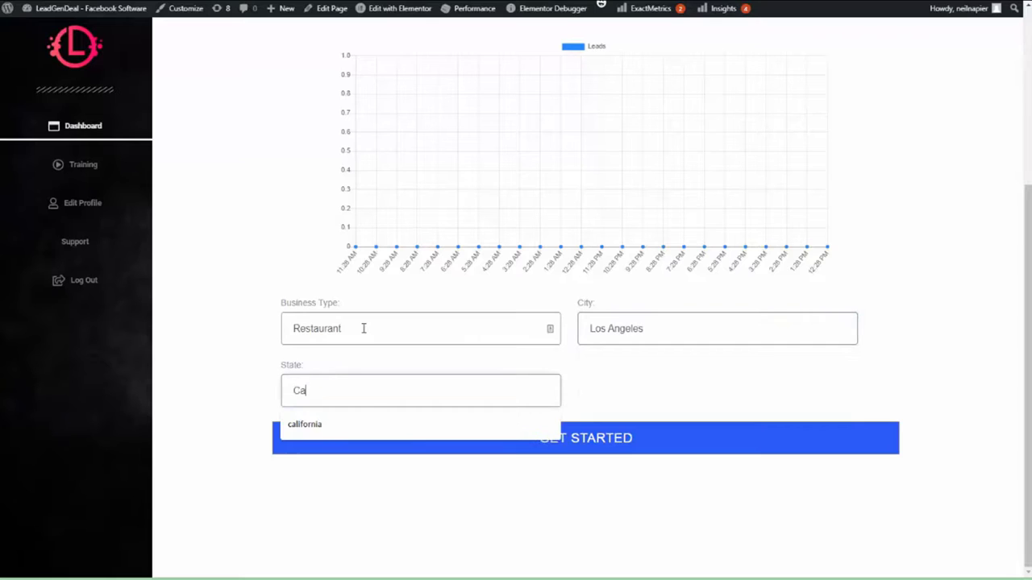
{"action": "type", "text": "lido"}
{"action": "key", "text": "BackSpace"}
{"action": "key", "text": "BackSpace"}
{"action": "key", "text": "BackSpace"}
{"action": "type", "text": "f"}
{"action": "key", "text": "Return"}
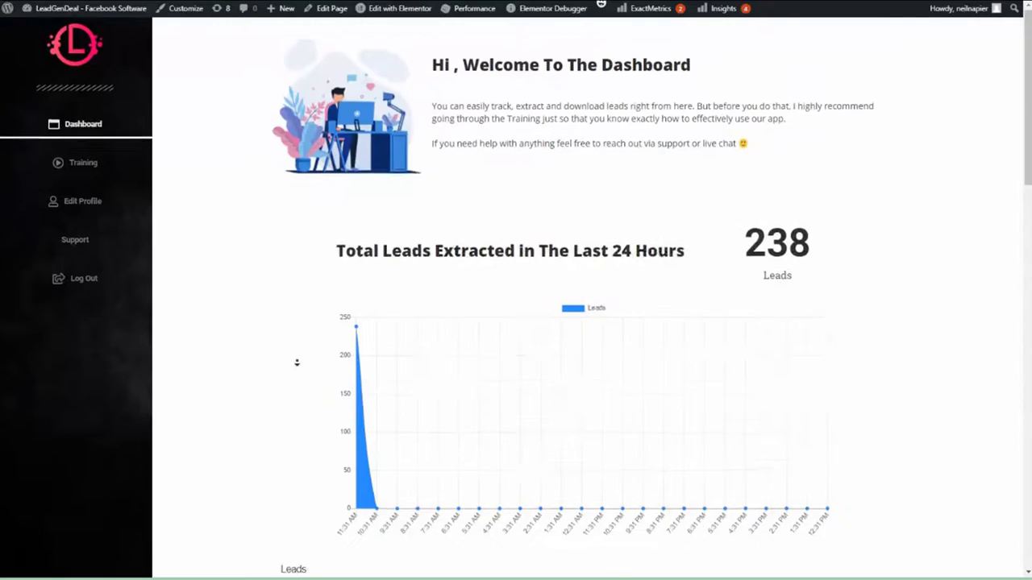
{"action": "scroll", "coordinate": [296, 362], "scroll_direction": "down", "scroll_amount": 1}
{"action": "scroll", "coordinate": [297, 362], "scroll_direction": "down", "scroll_amount": 15}
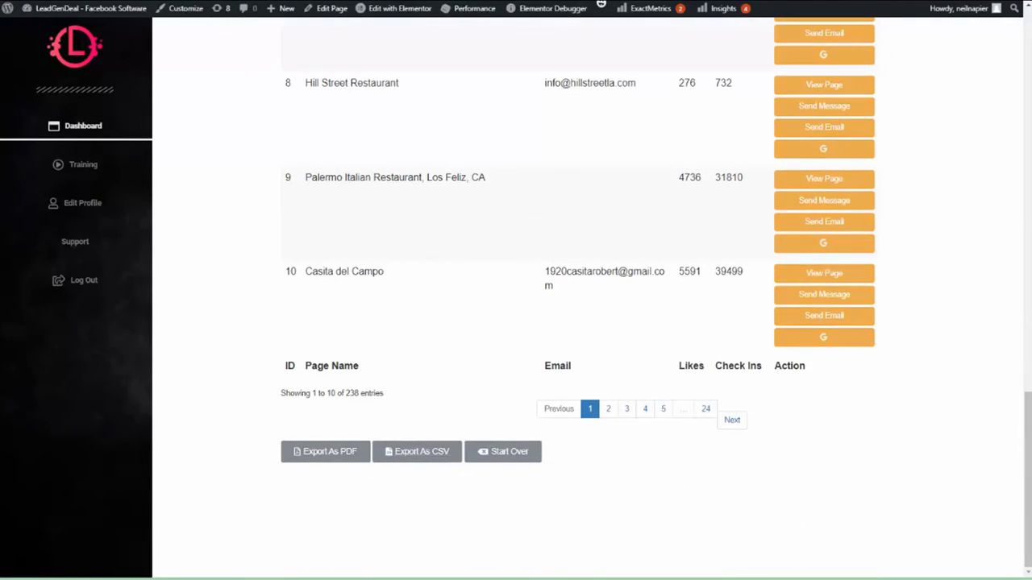
{"action": "scroll", "coordinate": [251, 296], "scroll_direction": "up", "scroll_amount": 15}
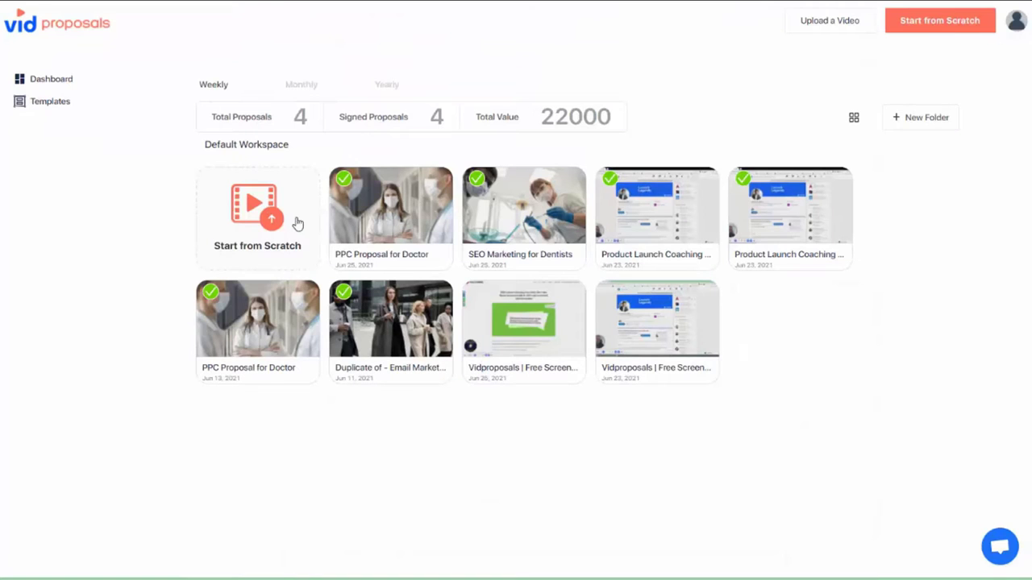